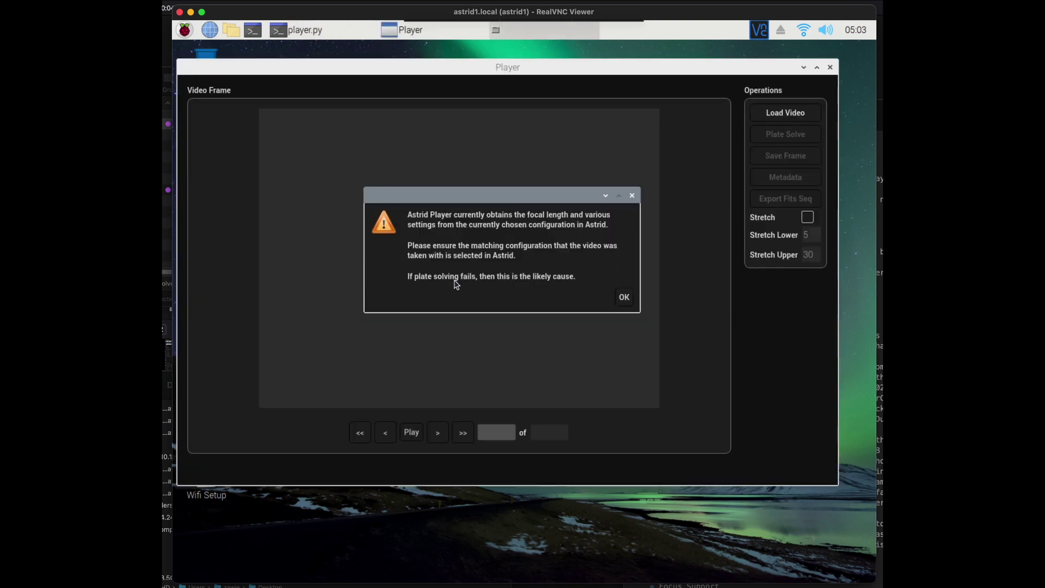
# - Dismiss the configuration notice, load the video tornio_20231128_014528.ravf and turn on Stretch
pyautogui.click(625, 300)
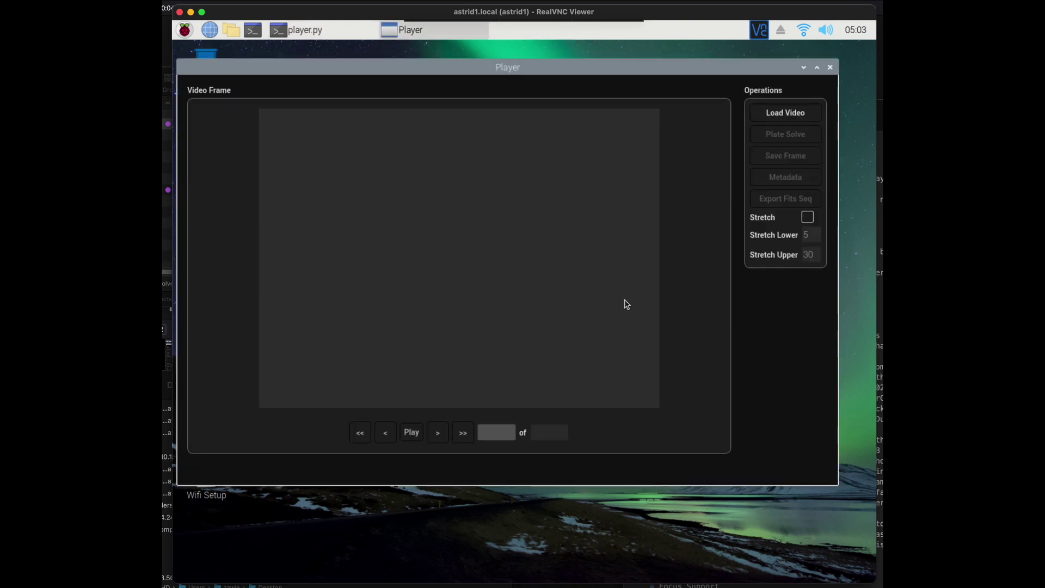
pyautogui.click(773, 120)
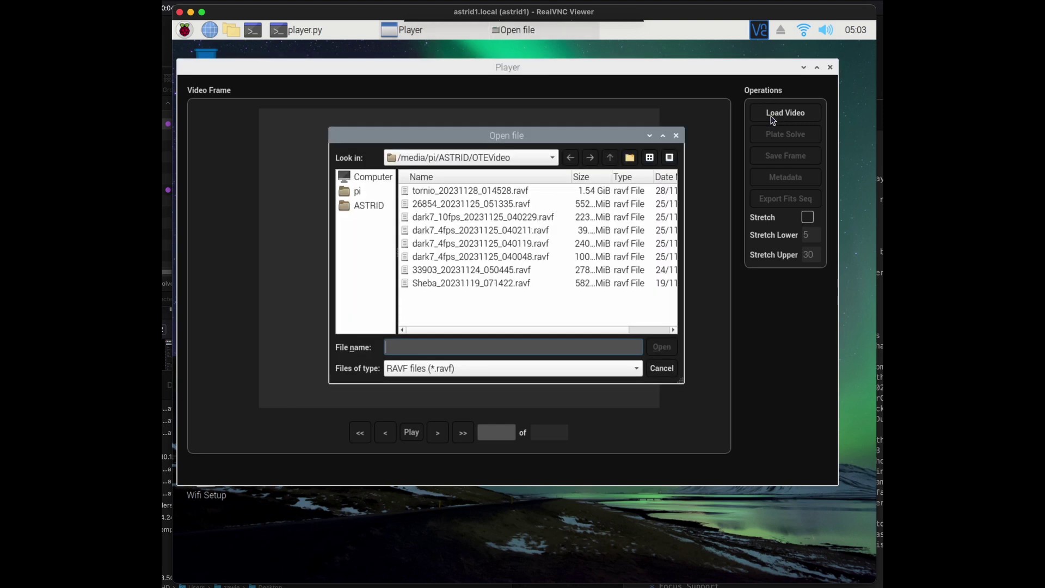
pyautogui.doubleClick(455, 191)
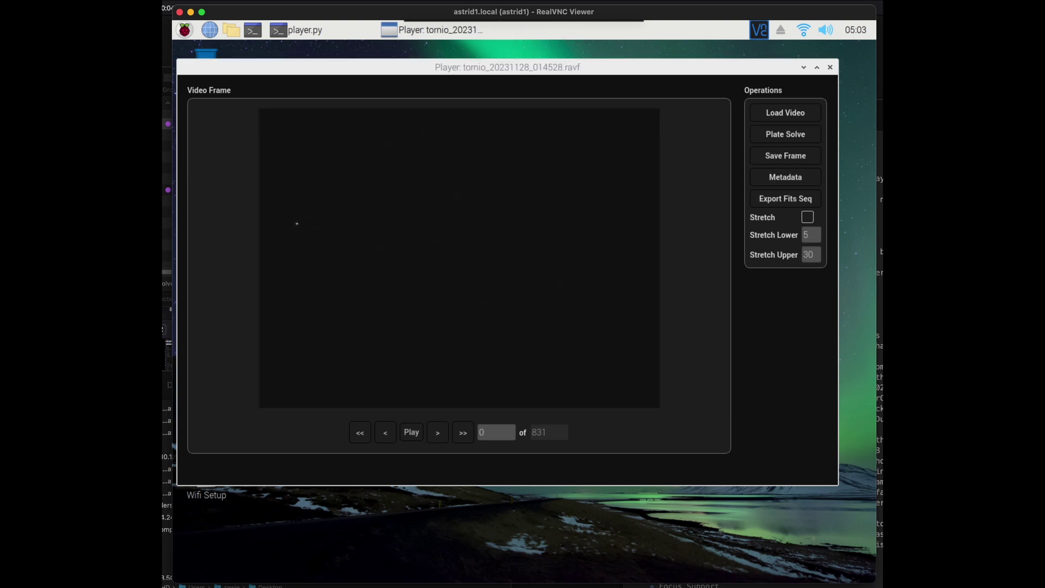
pyautogui.click(809, 218)
pyautogui.click(808, 219)
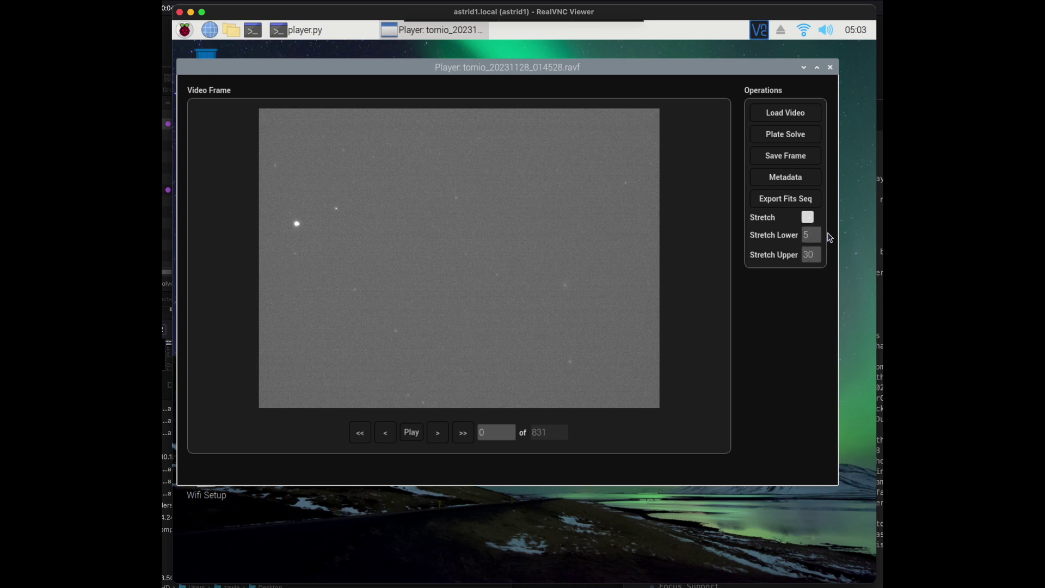
# - Step the video one frame forward and one frame back, then play it briefly and pause
pyautogui.click(440, 440)
pyautogui.click(389, 439)
pyautogui.click(409, 433)
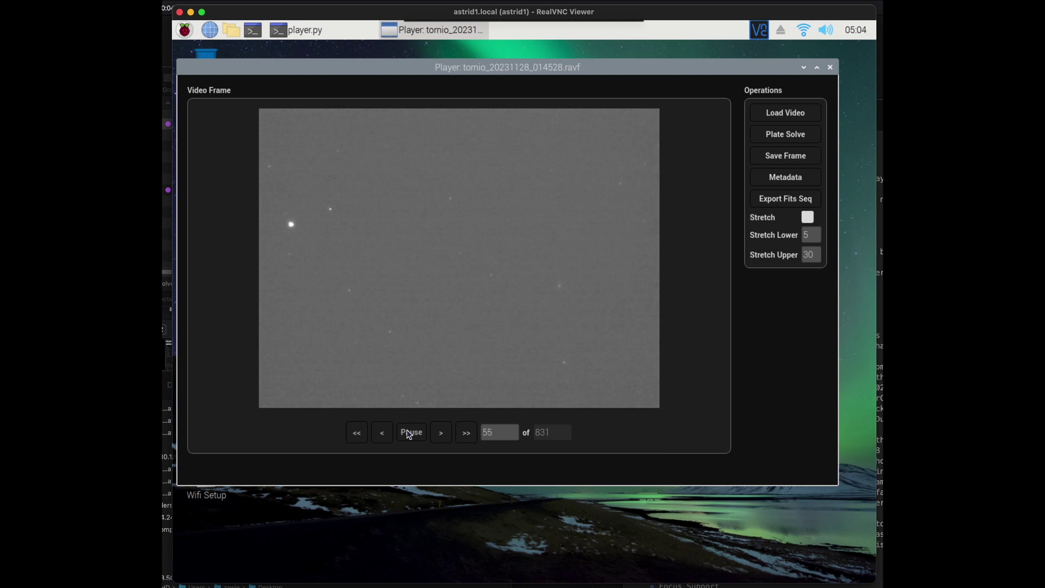
pyautogui.click(411, 434)
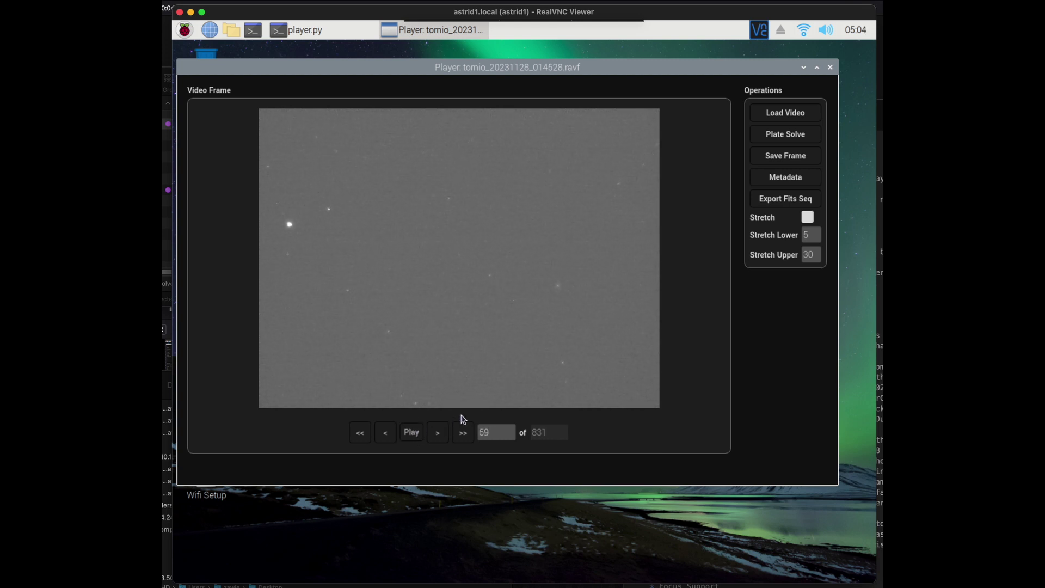
# - Jump to frame 400, then to the last frame and back to the first frame
pyautogui.moveTo(492, 435); pyautogui.dragTo(467, 427)
pyautogui.write('400')
pyautogui.press('Tab')
pyautogui.click(464, 435)
pyautogui.click(368, 441)
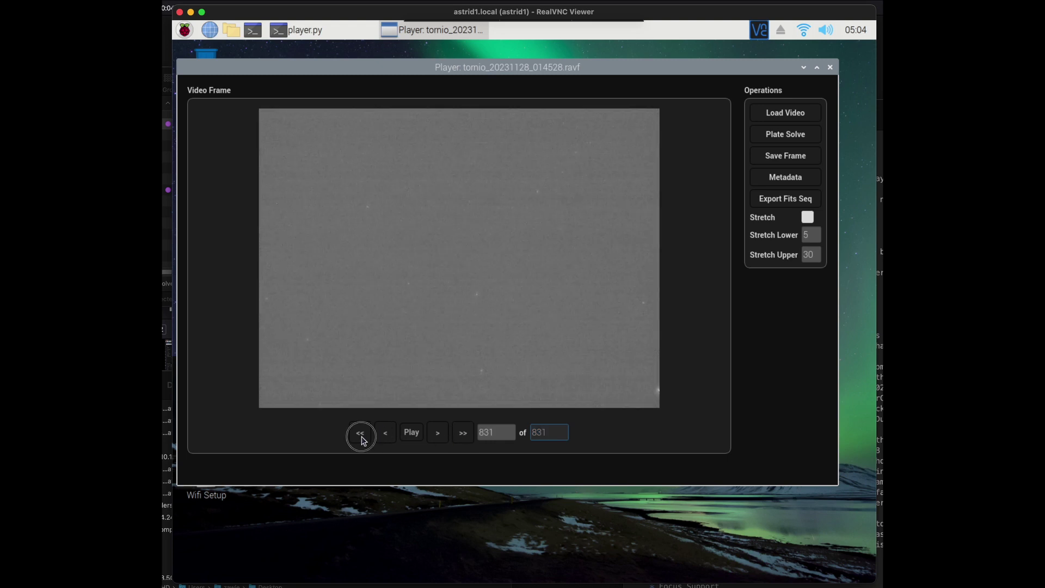
# - Play the video briefly from the start, pause it and return to the first frame
pyautogui.click(412, 437)
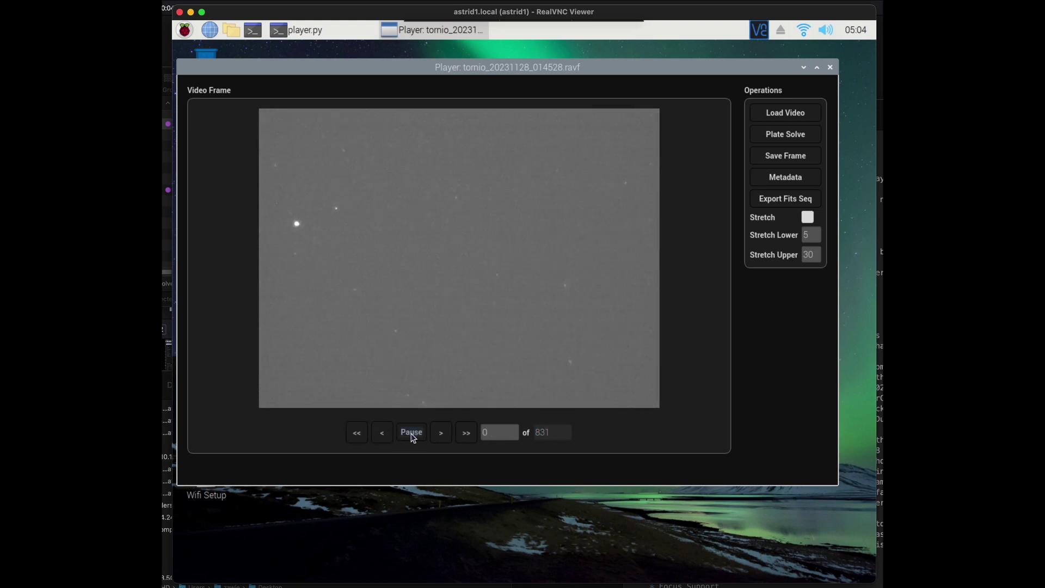
pyautogui.click(413, 437)
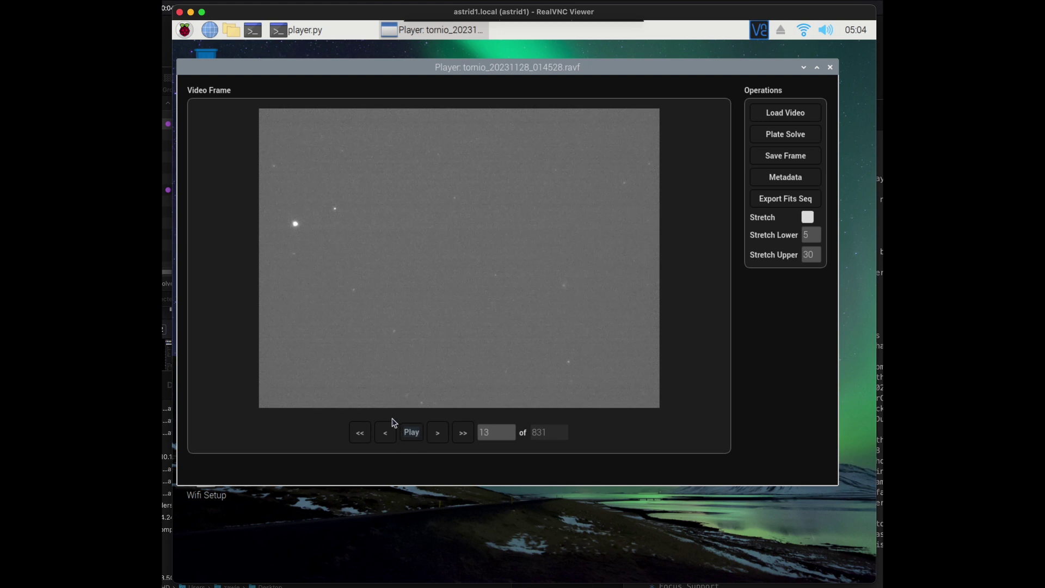
pyautogui.click(361, 434)
# - Plate solve the first frame and save that frame as an image
pyautogui.click(798, 136)
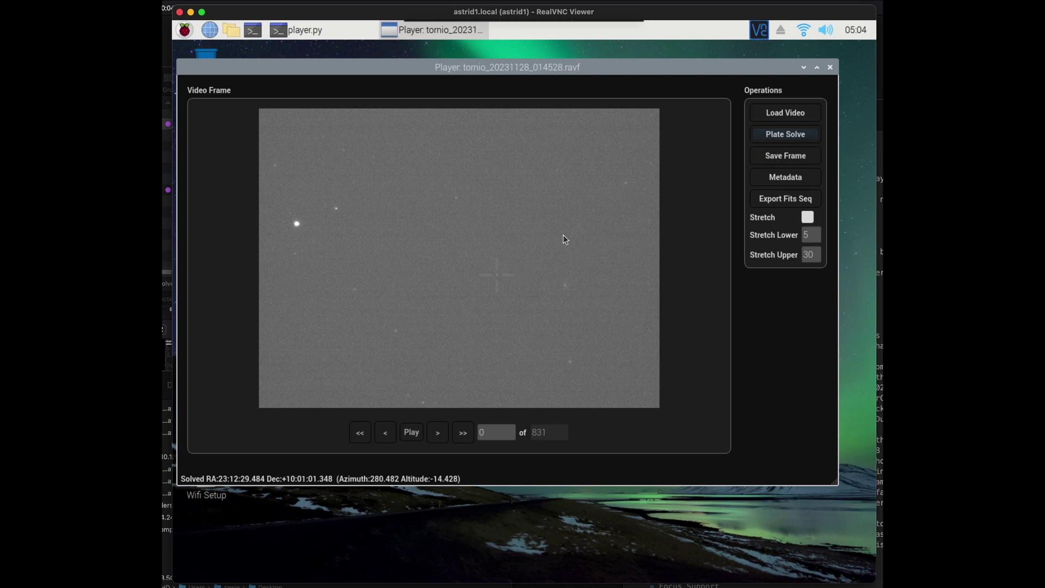
pyautogui.click(774, 156)
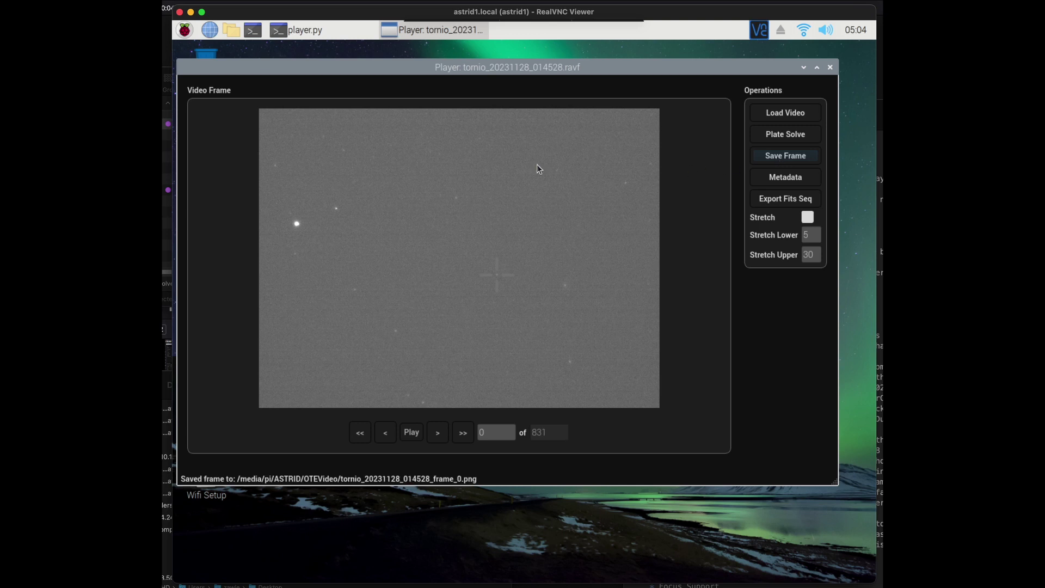
# - Open the saved image tornio_20231128_014528_frame_0.png from the OTEVideo folder on the ASTRID drive and view it
pyautogui.moveTo(276, 64); pyautogui.dragTo(391, 216)
pyautogui.doubleClick(207, 119)
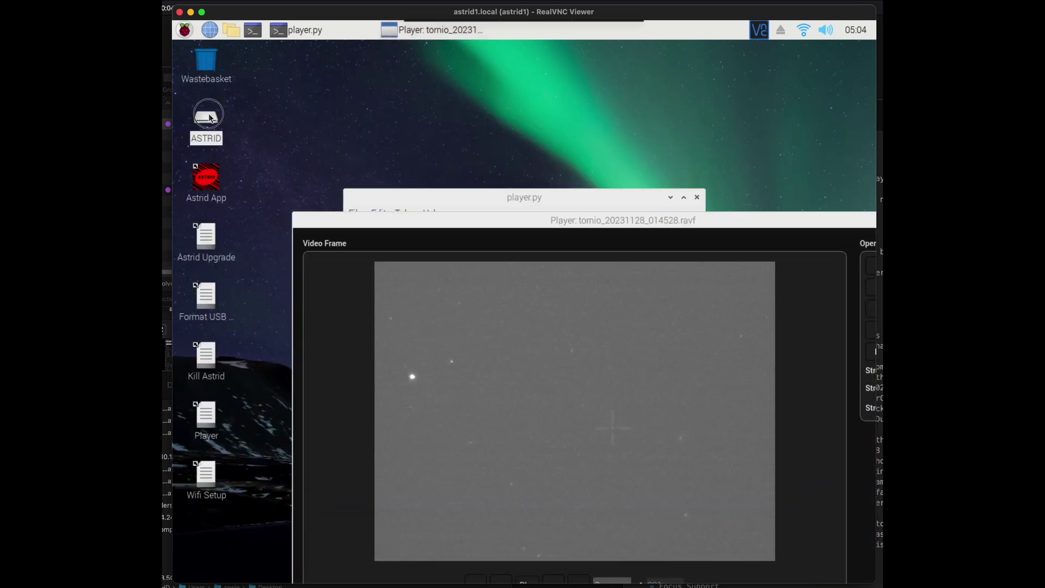
pyautogui.doubleClick(359, 117)
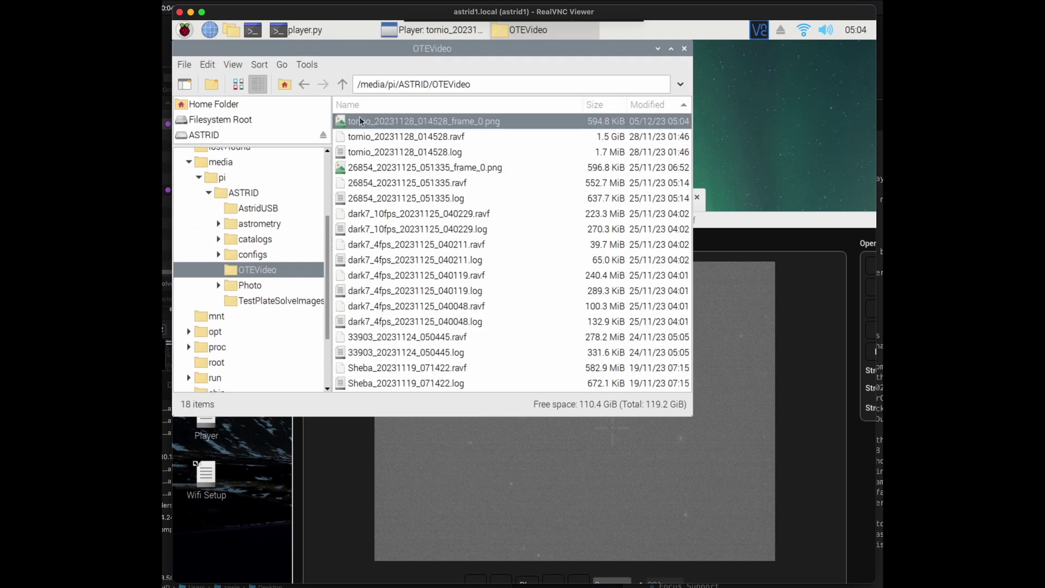
pyautogui.doubleClick(446, 123)
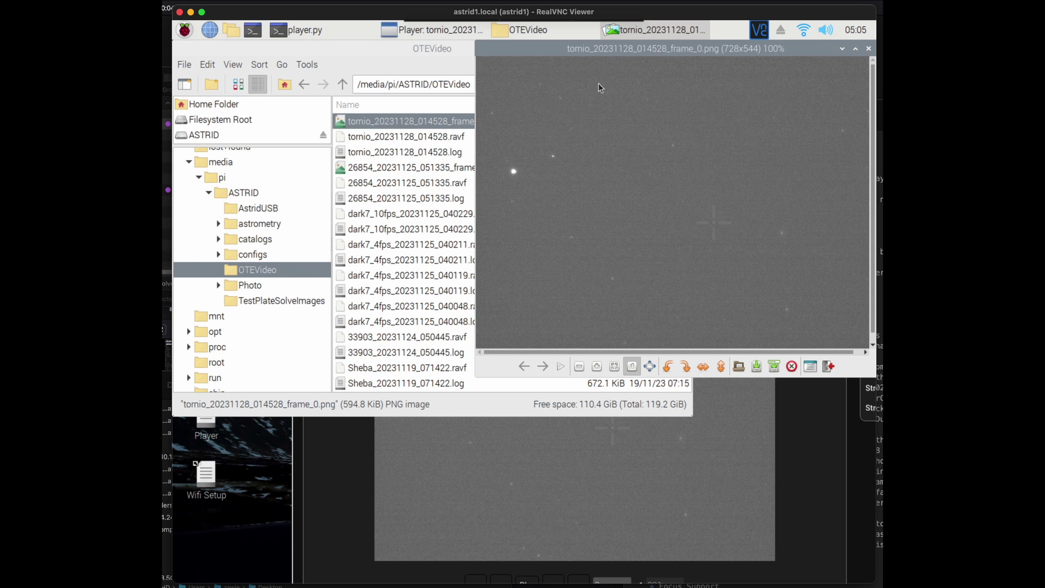
pyautogui.moveTo(652, 47); pyautogui.dragTo(517, 64)
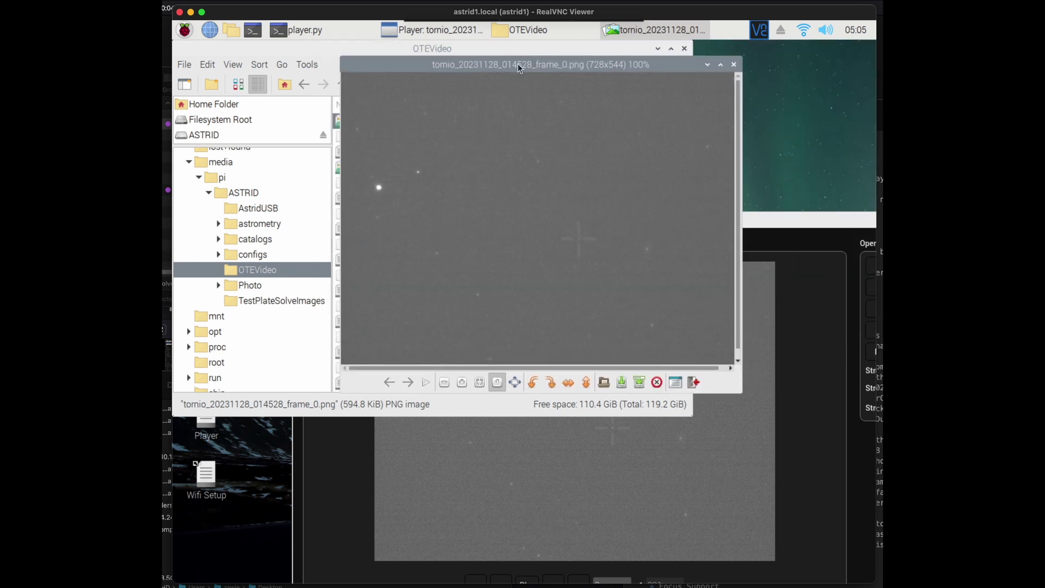
# - Close the image and the OTEVideo folder, then bring the whole Player window back into view
pyautogui.click(735, 65)
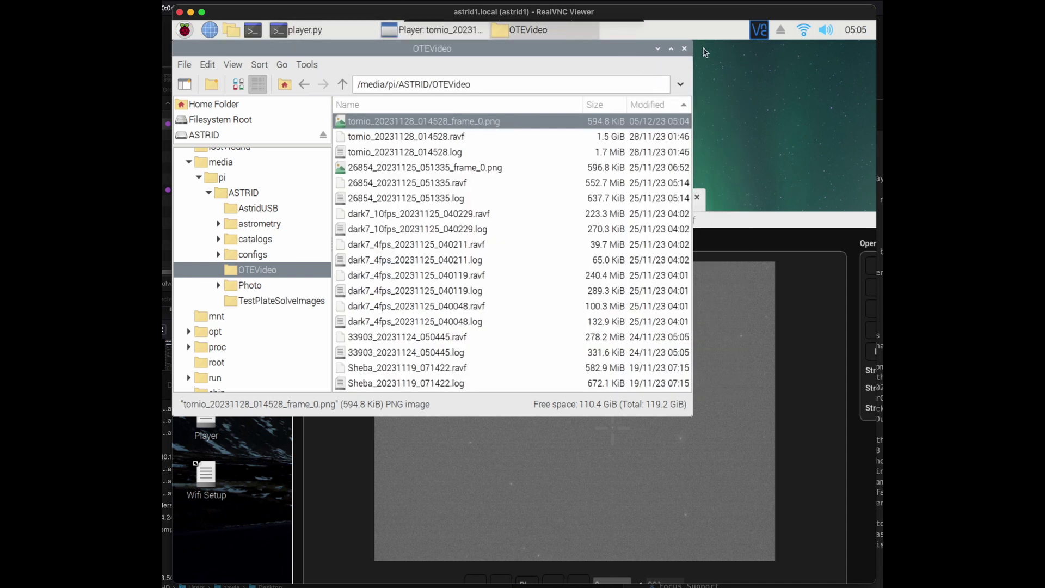
pyautogui.click(684, 50)
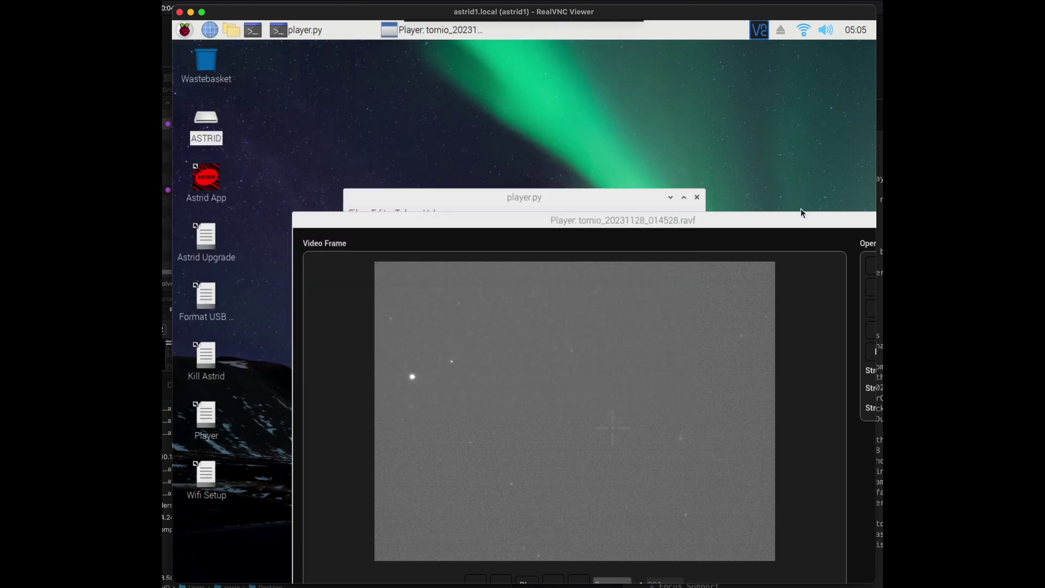
pyautogui.moveTo(802, 217); pyautogui.dragTo(713, 70)
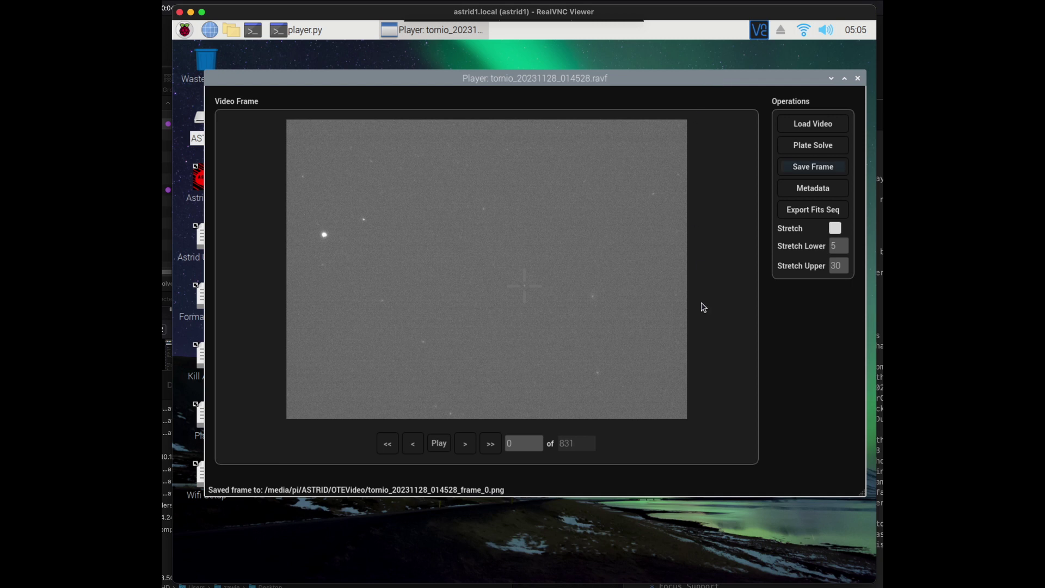
# - Play the video from frame 400, pause it at about frame 507 and plate solve that frame
pyautogui.click(466, 440)
pyautogui.write('00')
pyautogui.press('Tab')
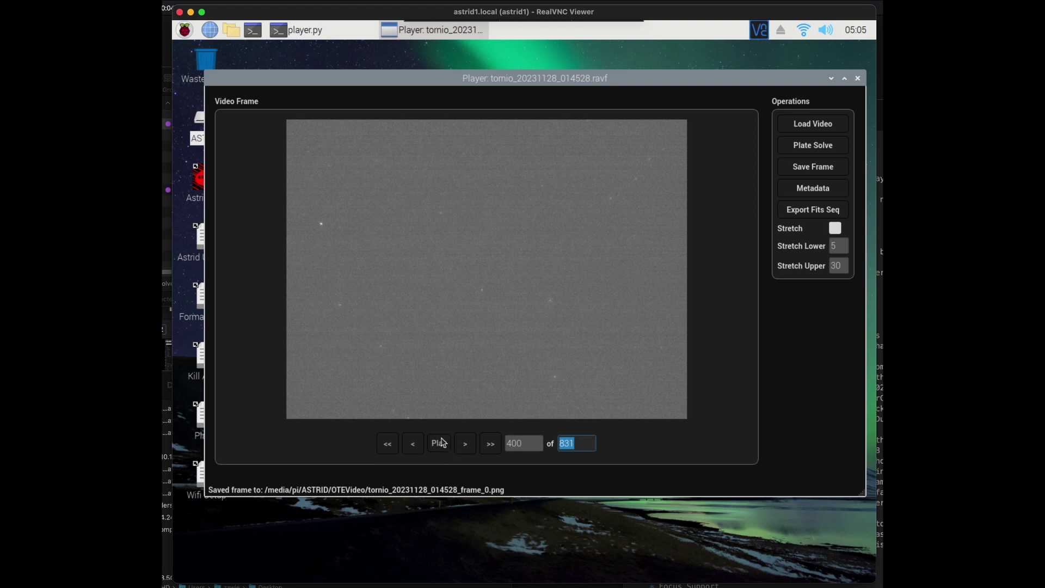
pyautogui.click(442, 442)
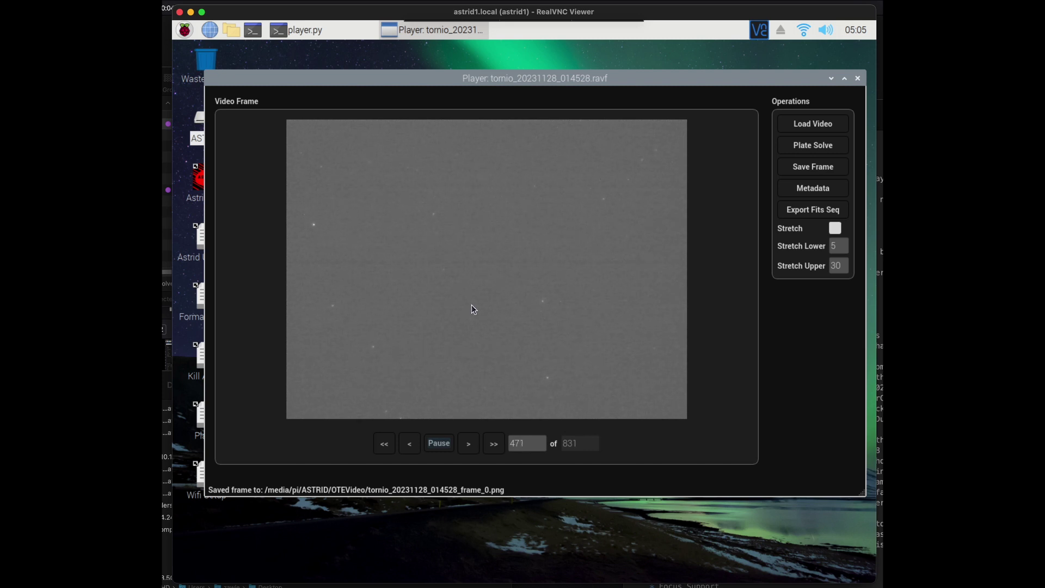
pyautogui.click(436, 444)
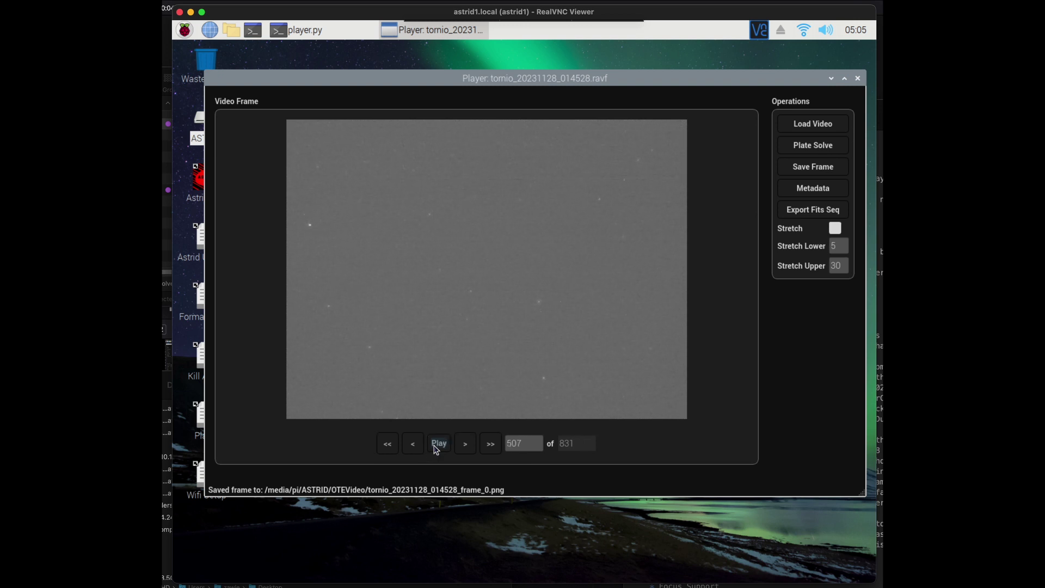
pyautogui.click(812, 147)
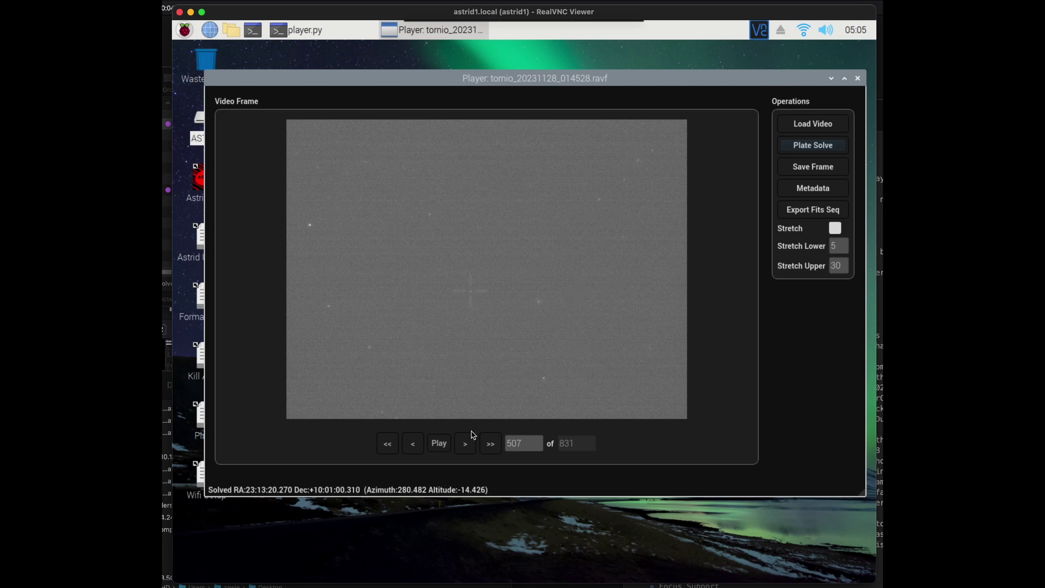
# - Jump to frame 480 and plate solve it
pyautogui.moveTo(541, 442); pyautogui.dragTo(504, 442)
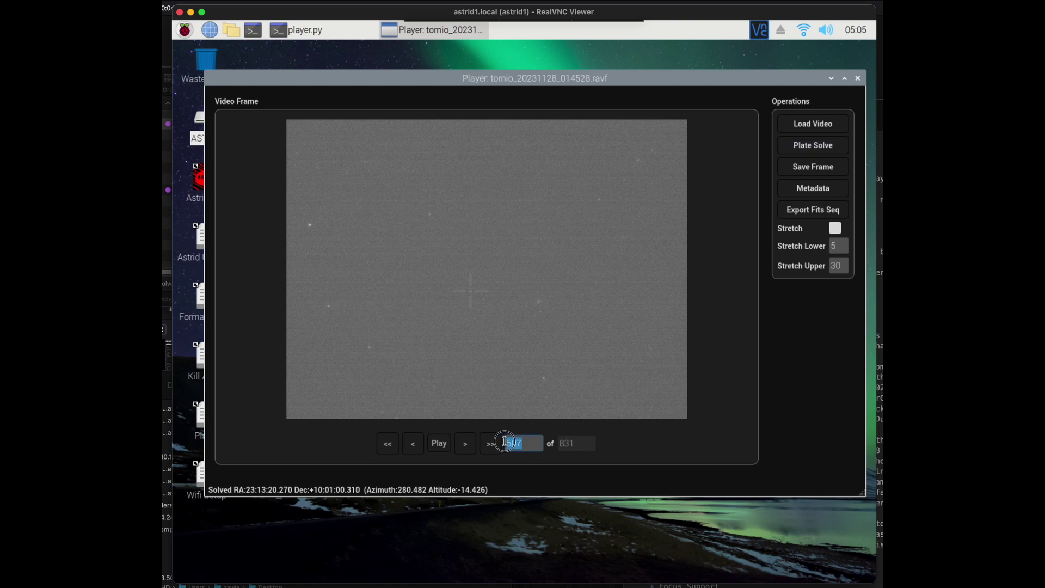
pyautogui.write('480')
pyautogui.press('Tab')
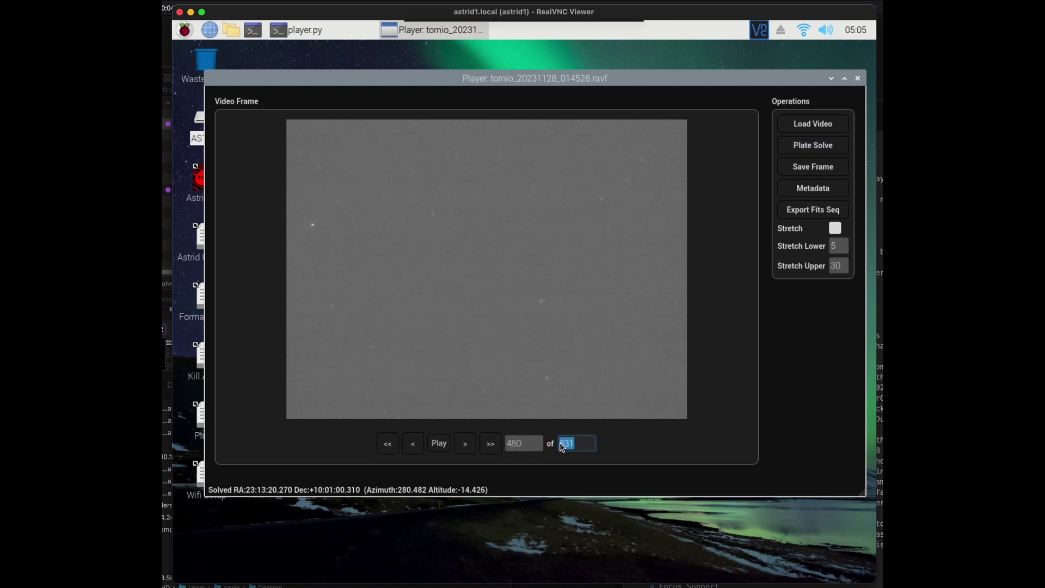
pyautogui.click(801, 144)
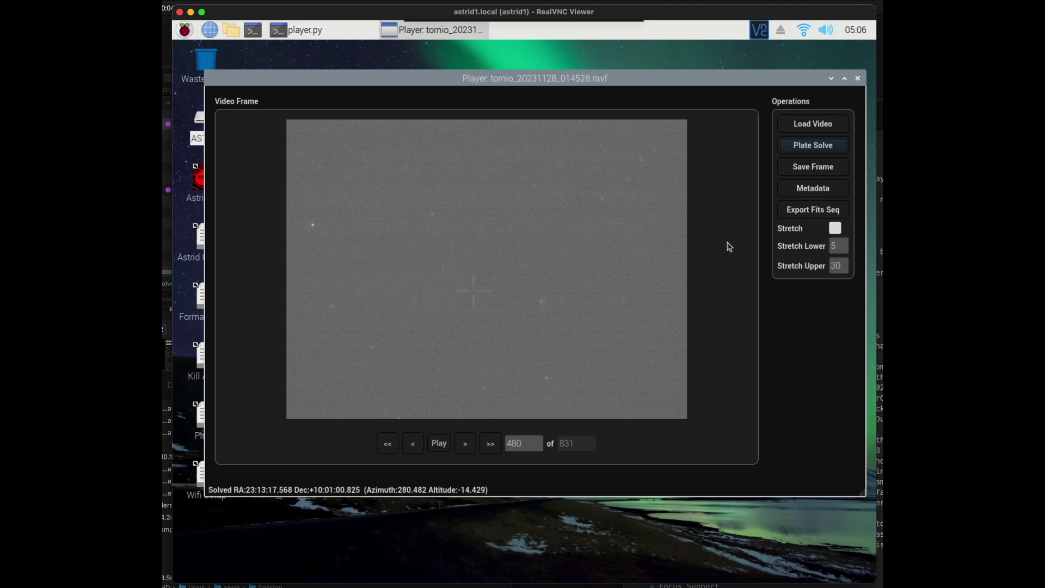
# - Review the recording's metadata and close it
pyautogui.click(811, 191)
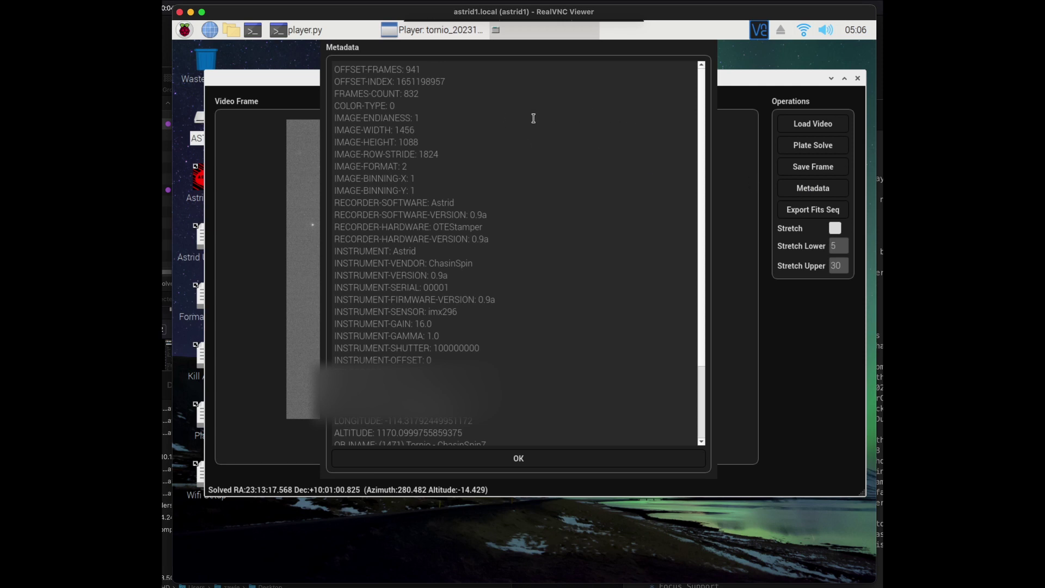
pyautogui.click(523, 458)
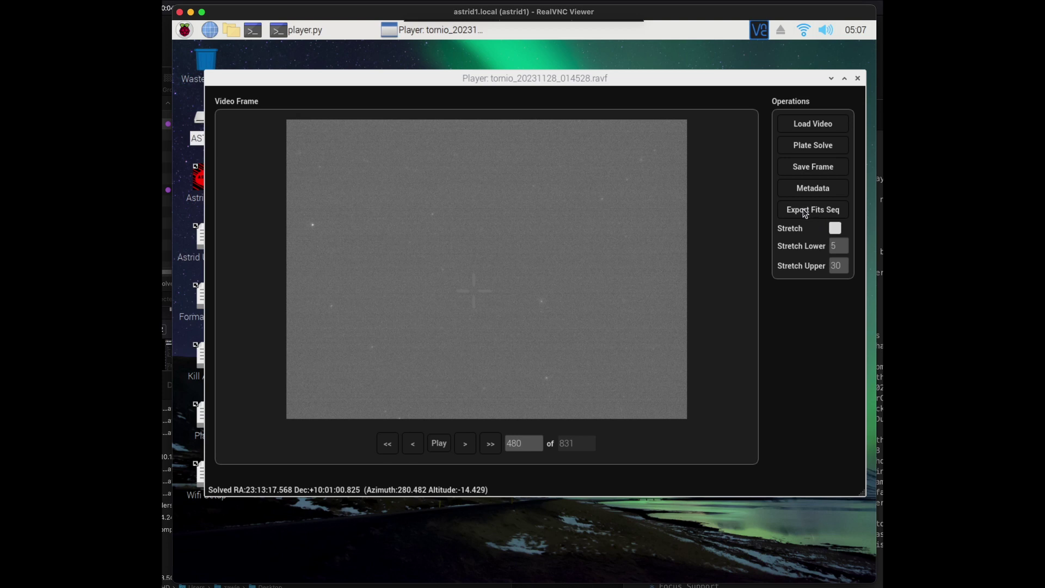
# - Start exporting the video as a FITS sequence, accepting the RAVF format notice, and cancel the export partway
pyautogui.click(805, 213)
pyautogui.click(805, 212)
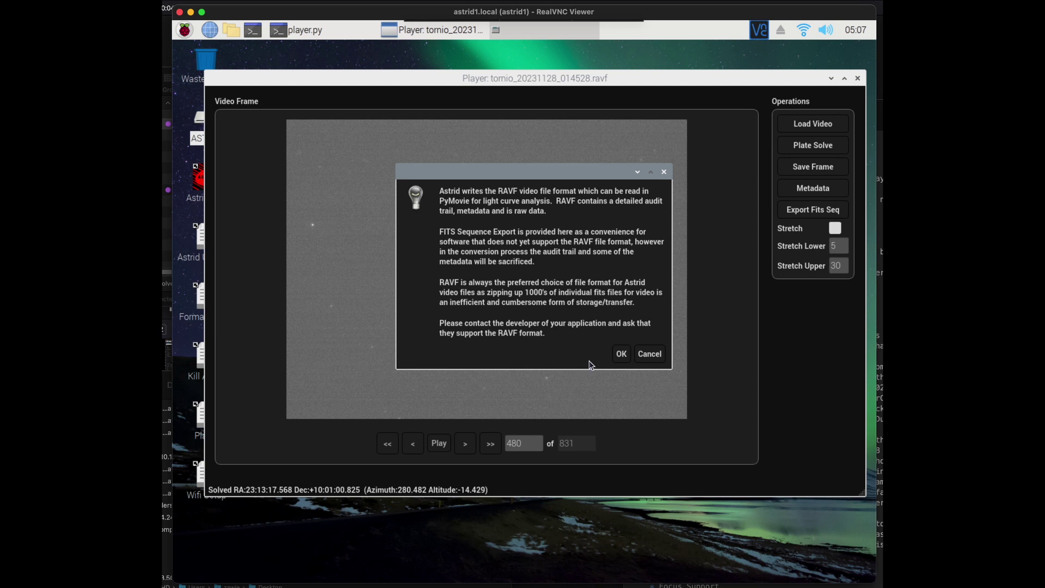
pyautogui.click(621, 355)
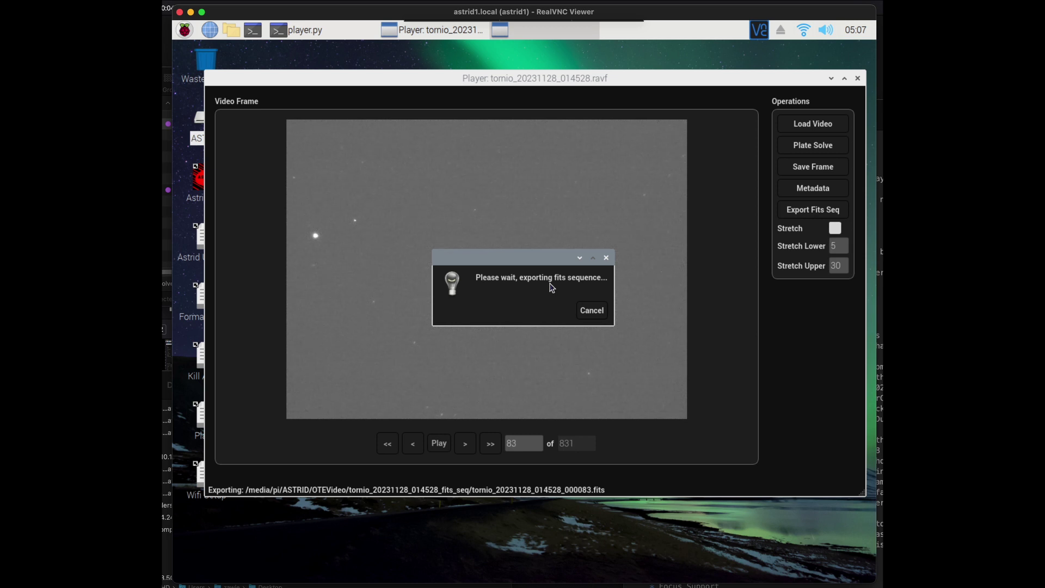
pyautogui.click(593, 311)
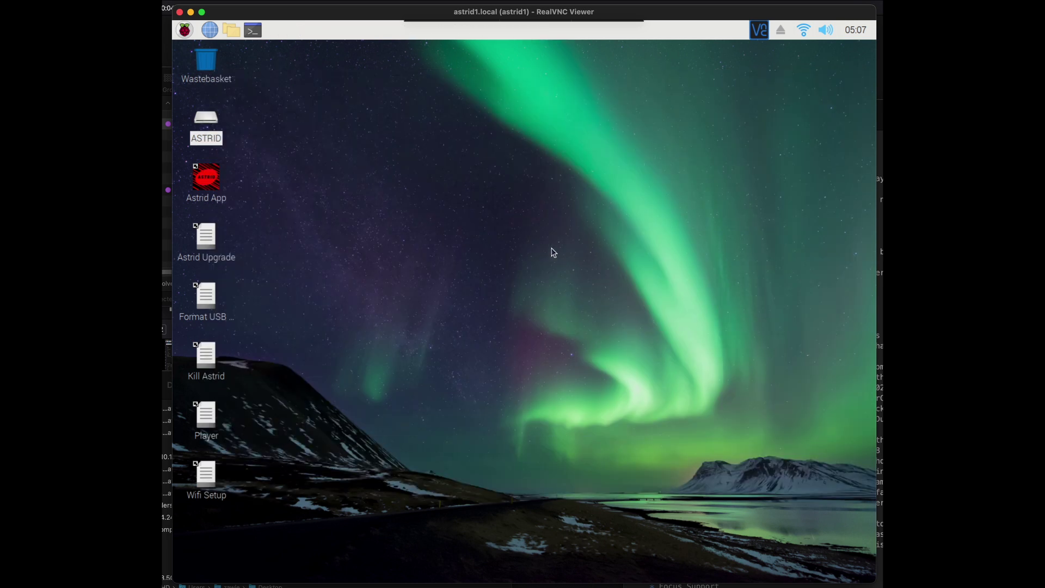
# - Open the tornio_20231128_014528_fits_seq folder inside OTEVideo on the ASTRID drive
pyautogui.doubleClick(206, 120)
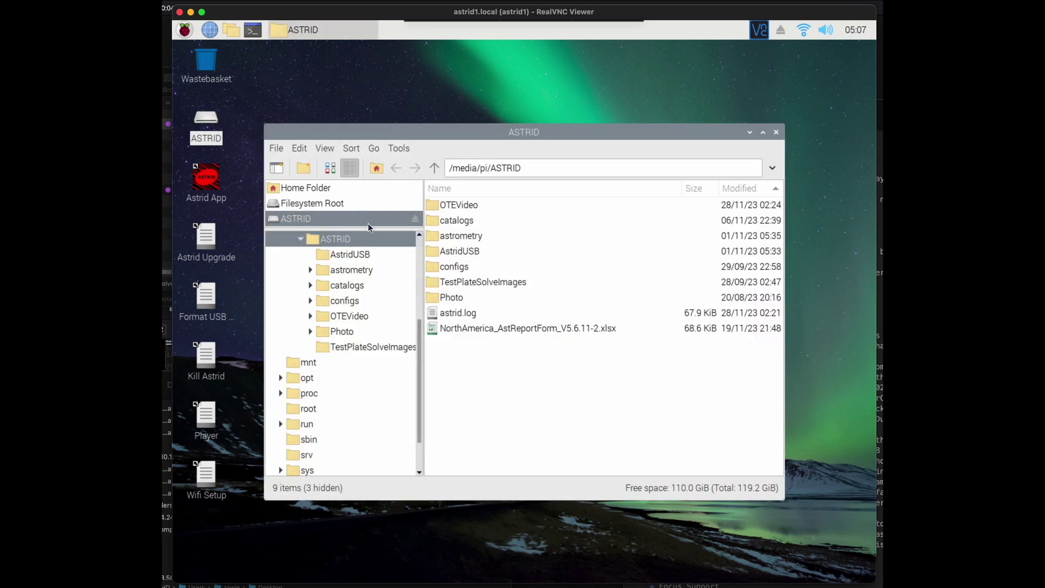
pyautogui.click(456, 204)
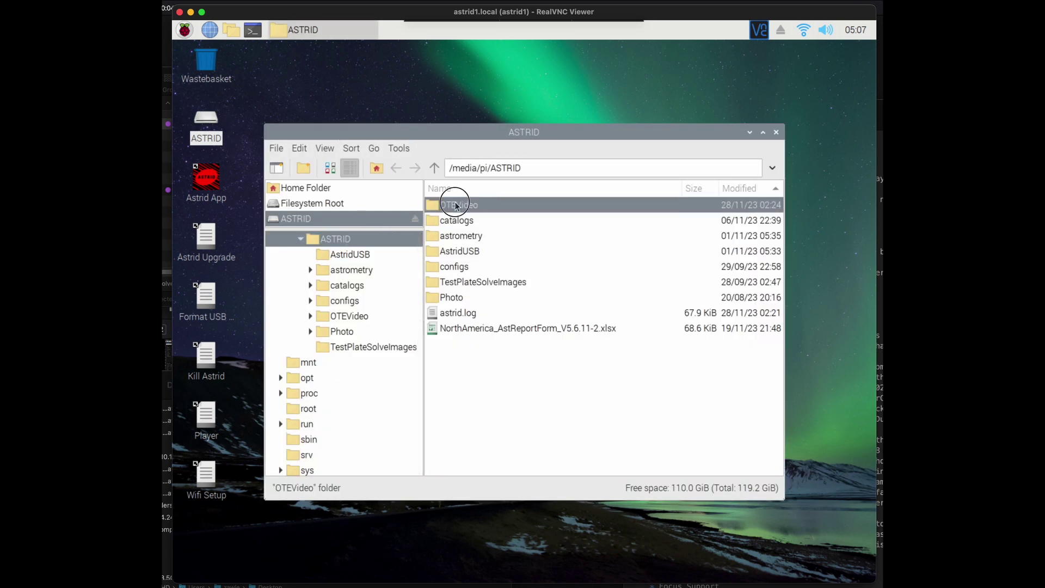
pyautogui.doubleClick(456, 205)
pyautogui.doubleClick(456, 204)
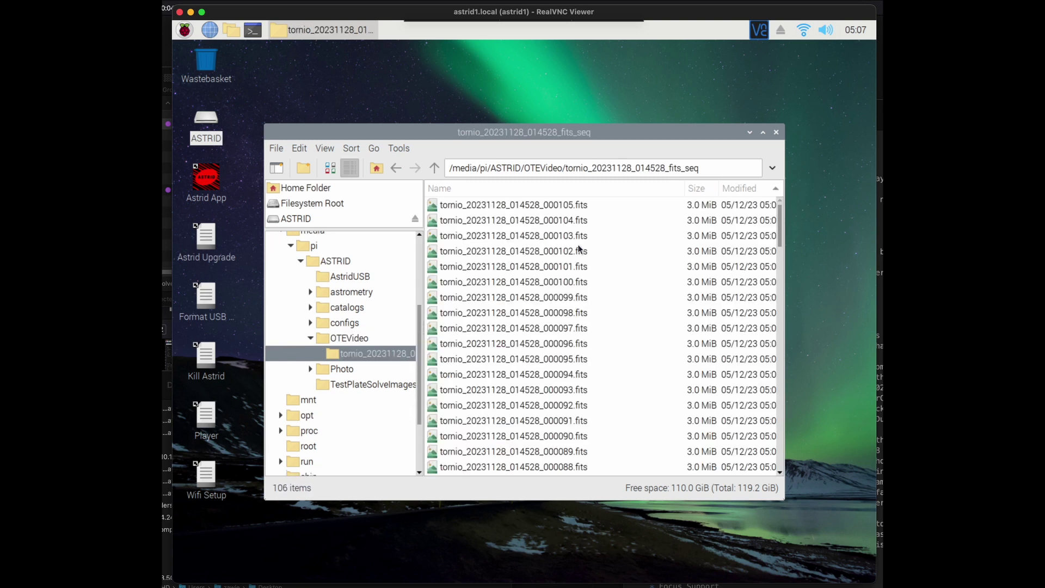
# - Look through the exported FITS files in the sequence folder and close the file manager
pyautogui.click(781, 266)
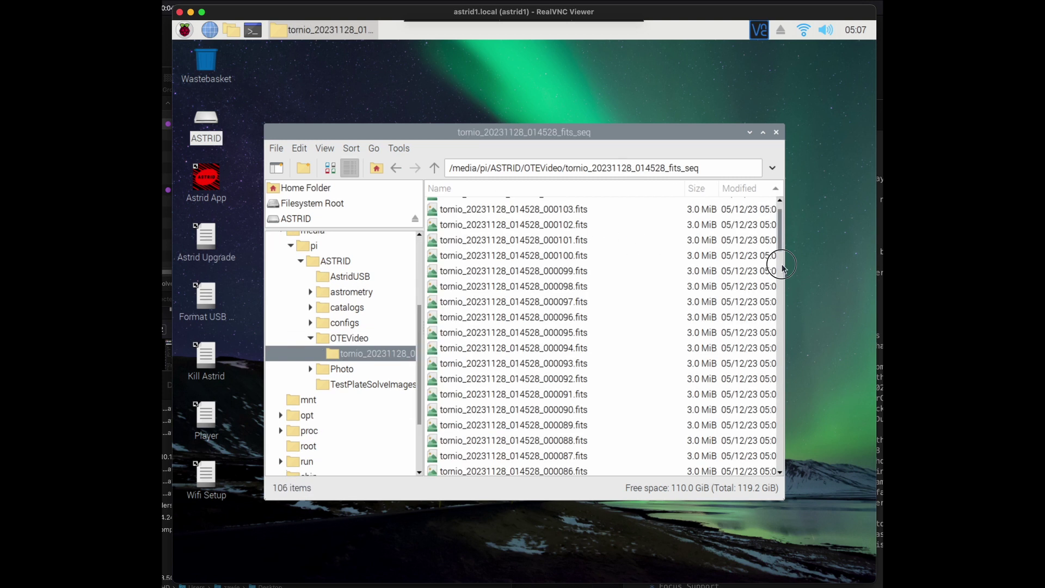
pyautogui.scroll(-5, 782, 266)
pyautogui.scroll(-4, 779, 299)
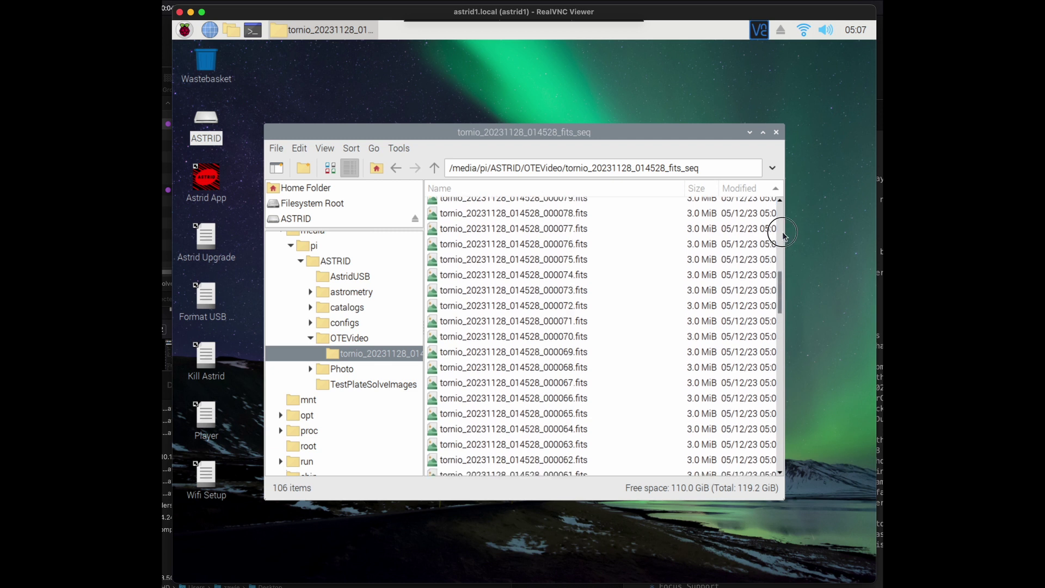
pyautogui.click(782, 234)
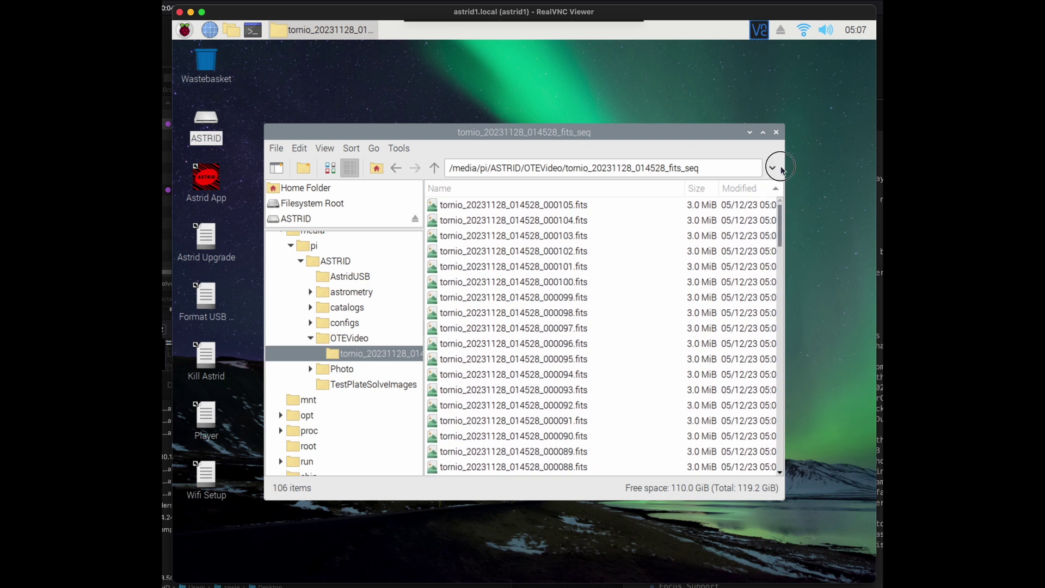
pyautogui.click(775, 131)
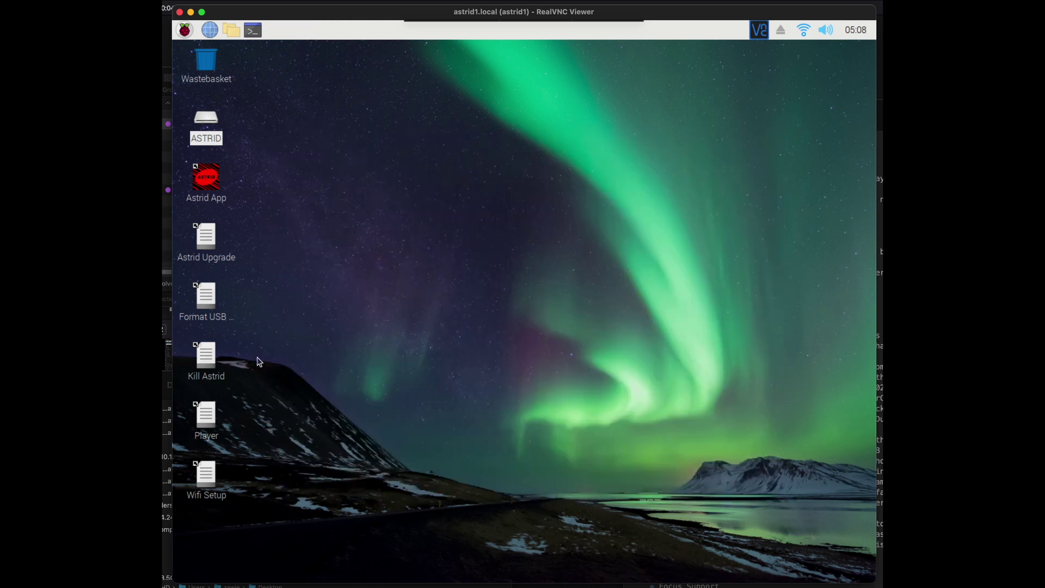